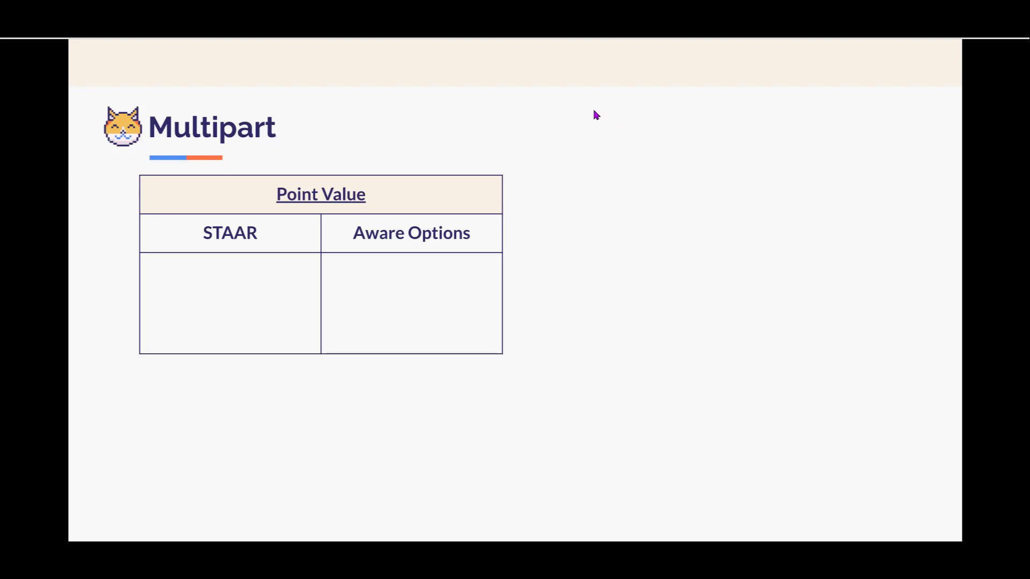
{"action": "key", "text": "Right"}
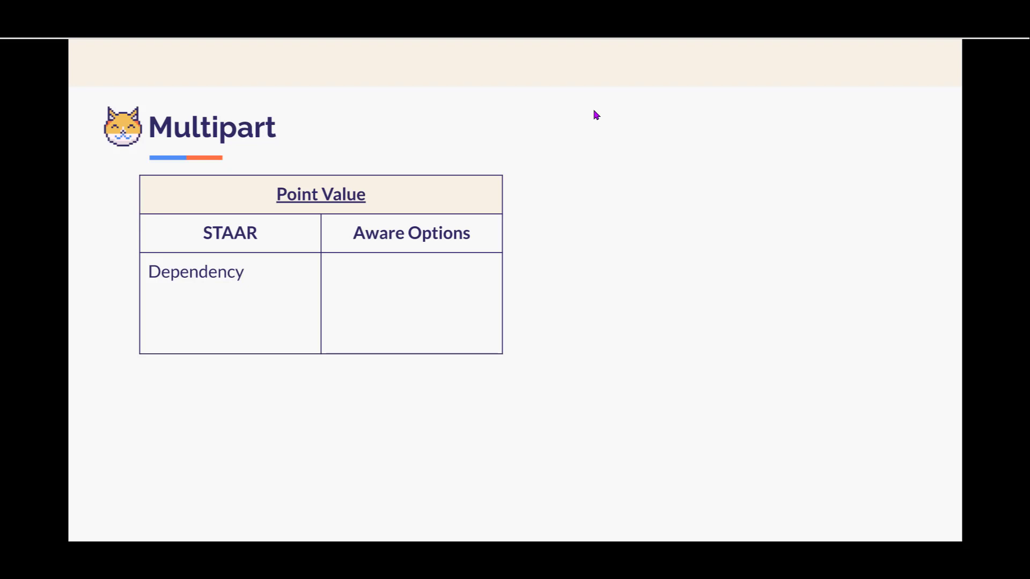
{"action": "key", "text": "Right"}
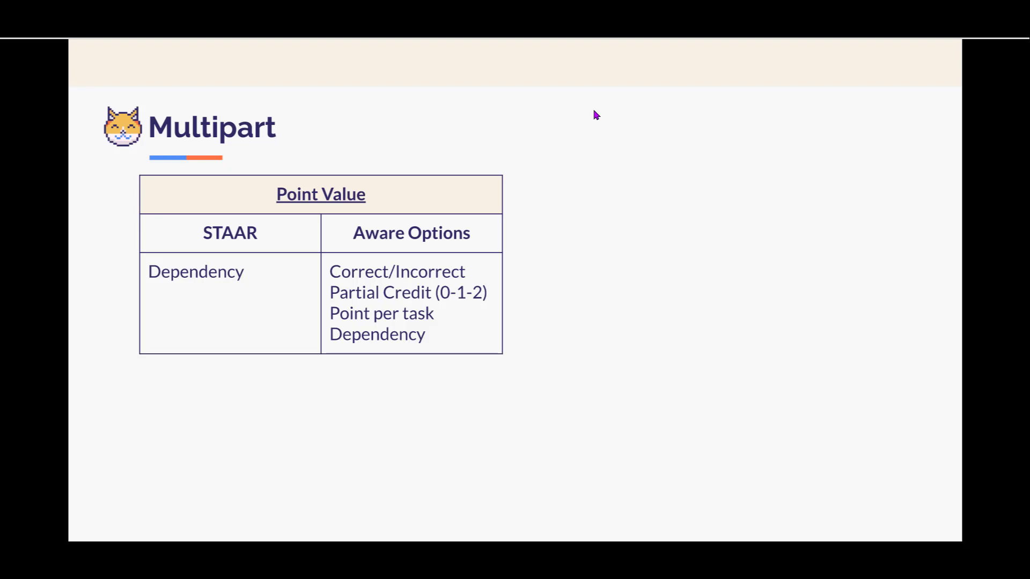
{"action": "key", "text": "Right"}
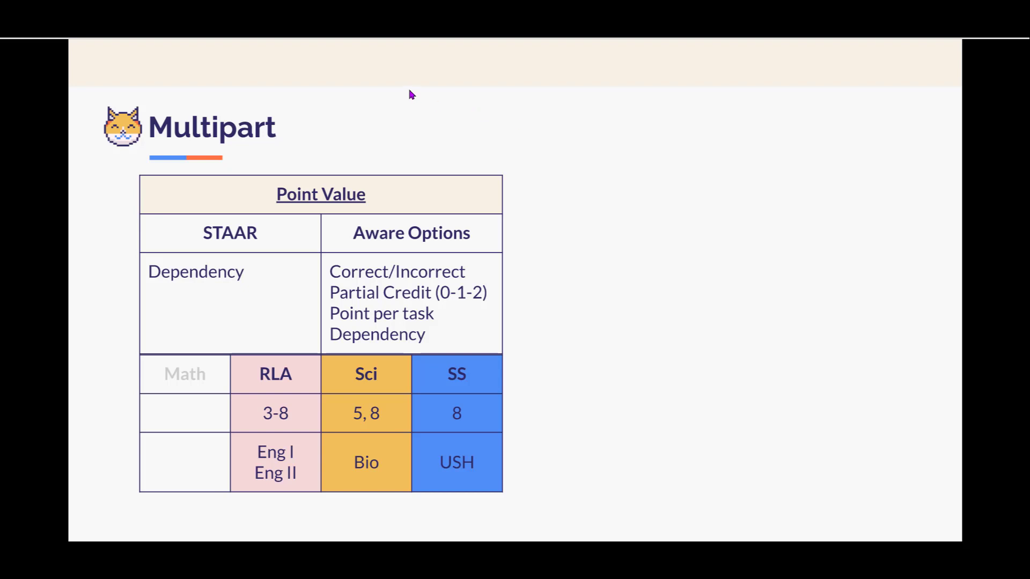
{"action": "key", "text": "Right"}
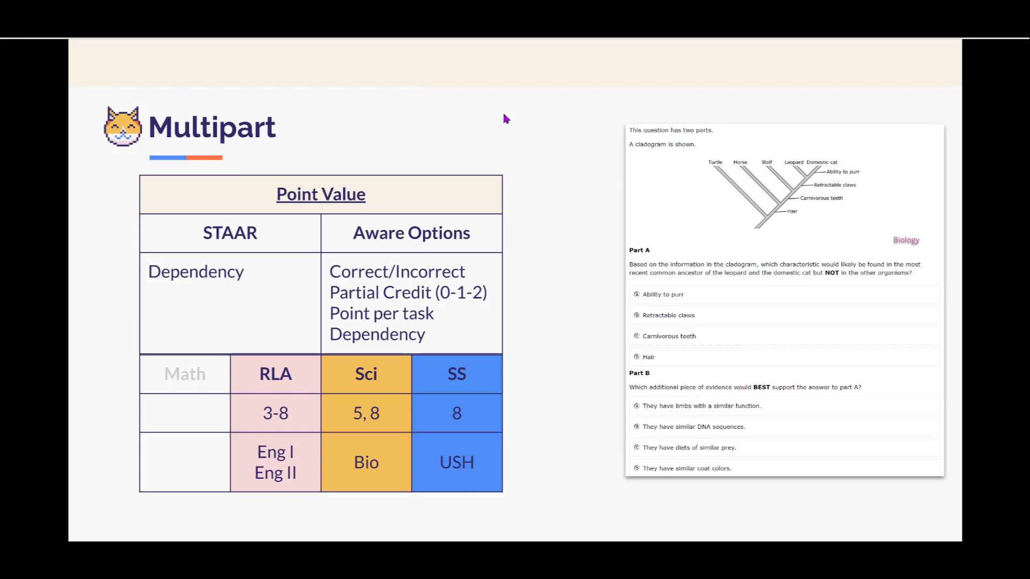
{"action": "key", "text": "Right"}
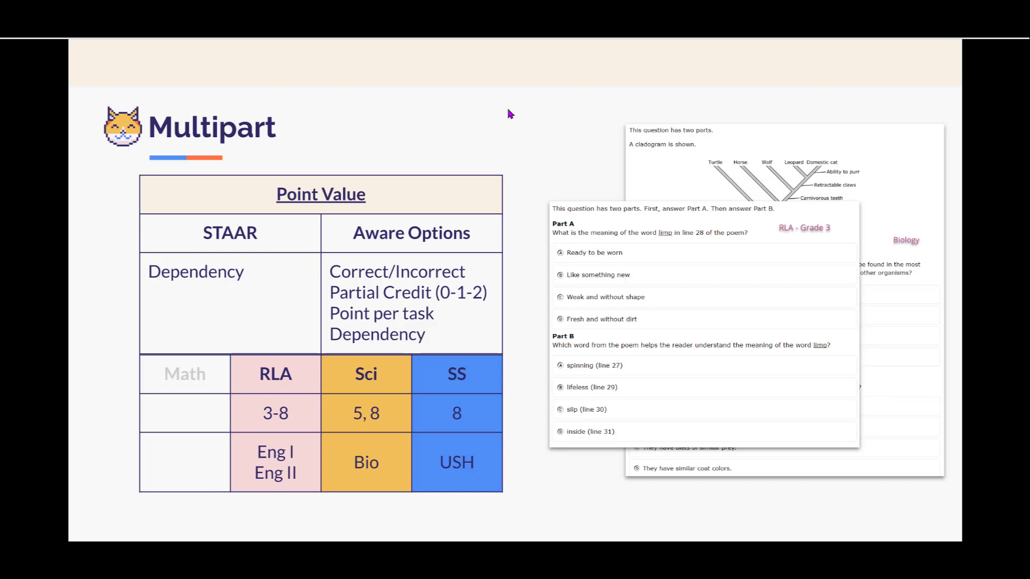
{"action": "key", "text": "Right"}
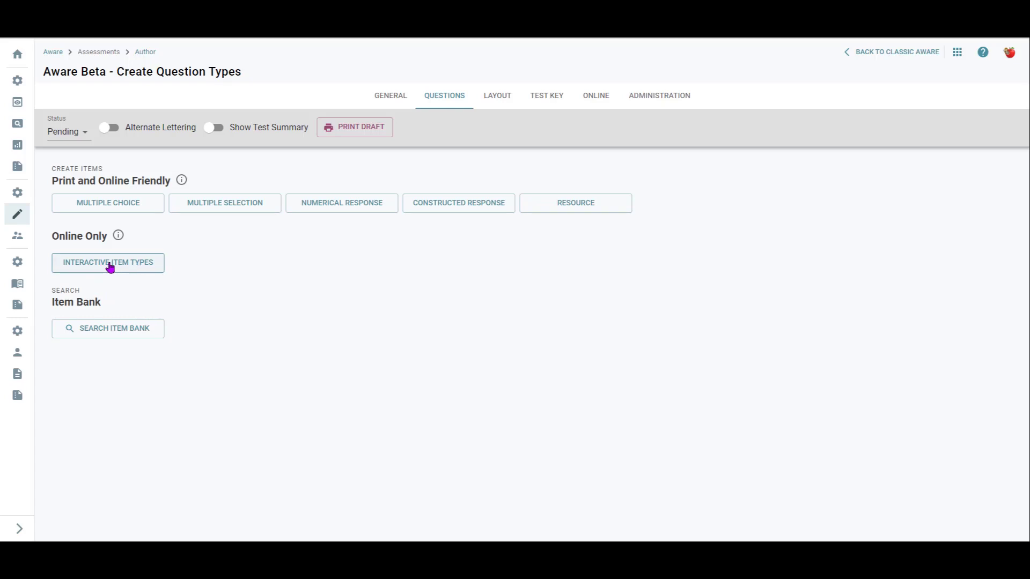
Start a new interactive multipart question with Multiple Choice as its first part
{"action": "left_click", "coordinate": [146, 269]}
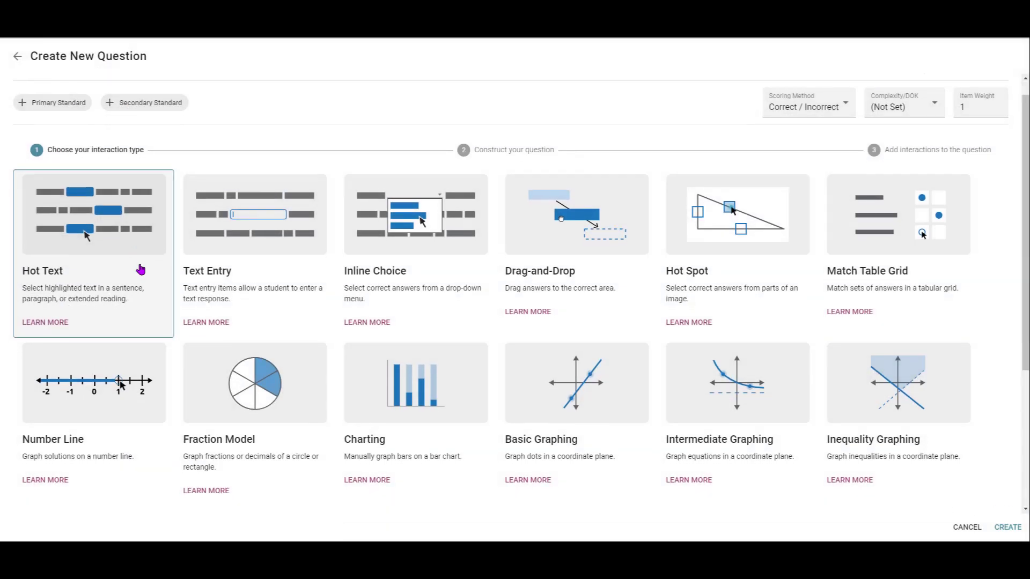
{"action": "scroll", "coordinate": [141, 269], "scroll_direction": "down", "scroll_amount": 4}
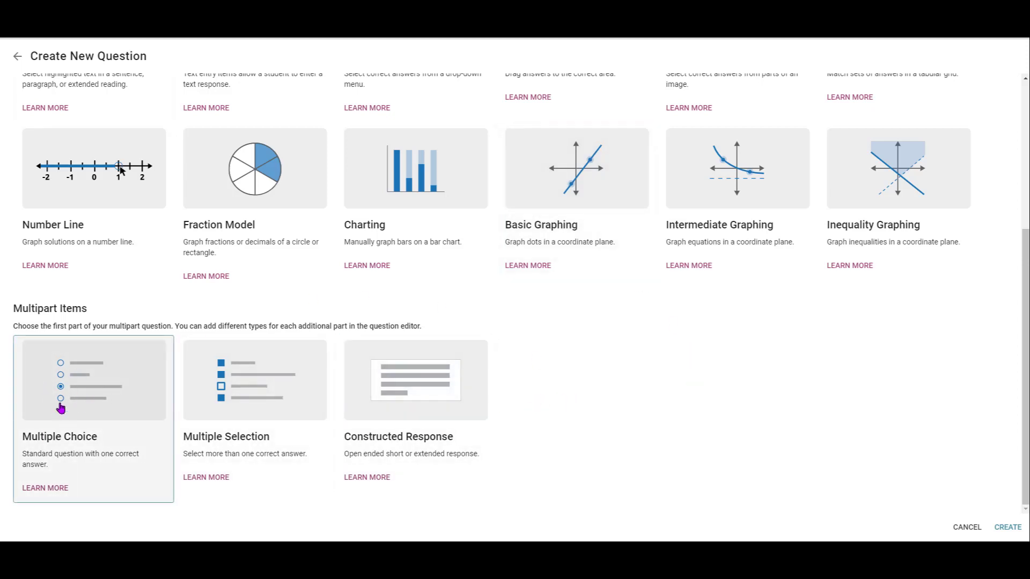
{"action": "double_click", "coordinate": [98, 410]}
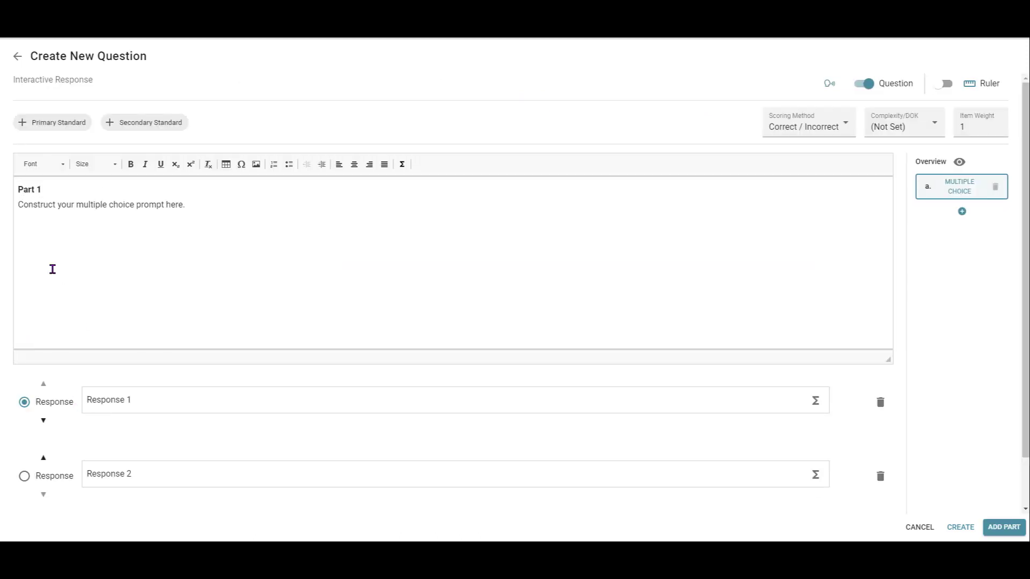
Assign the Mathematics, Grade 8 standard 8.5(I) [R] as the question's primary standard
{"action": "left_click", "coordinate": [44, 124]}
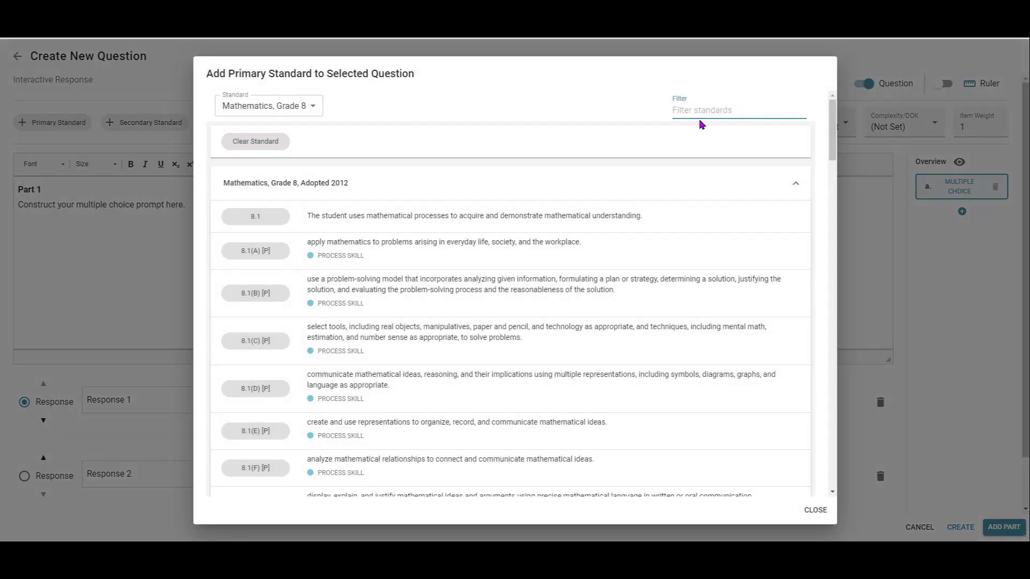
{"action": "scroll", "coordinate": [501, 326], "scroll_direction": "down", "scroll_amount": 20}
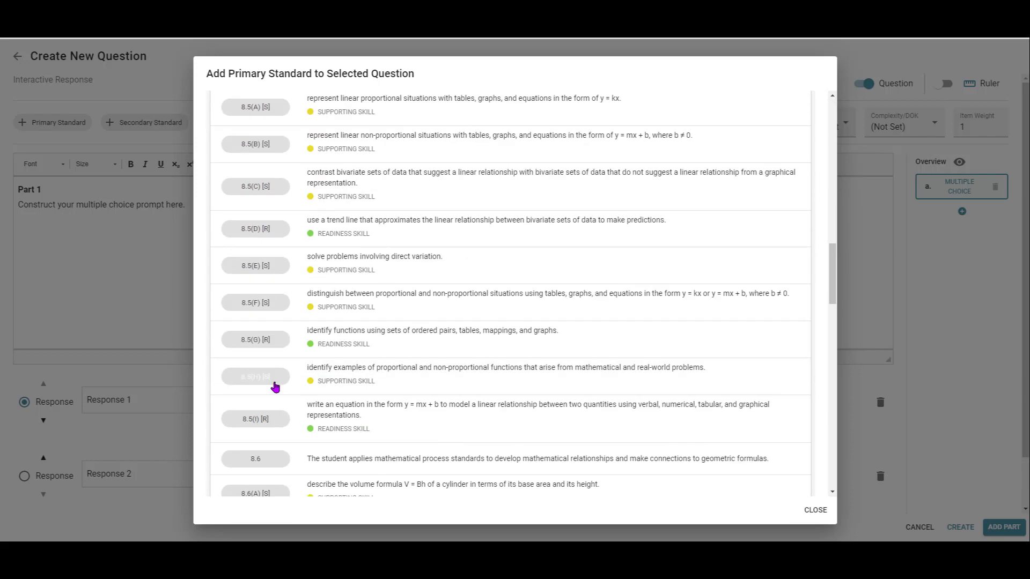
{"action": "left_click", "coordinate": [260, 419]}
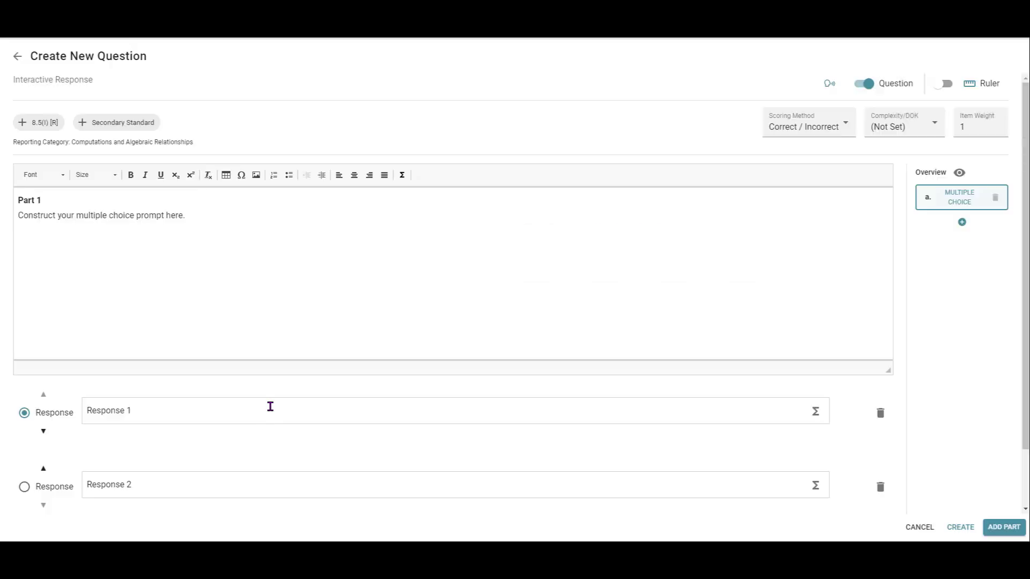
Set the question's scoring method to Dependency and its complexity to DOK2
{"action": "left_click", "coordinate": [825, 123]}
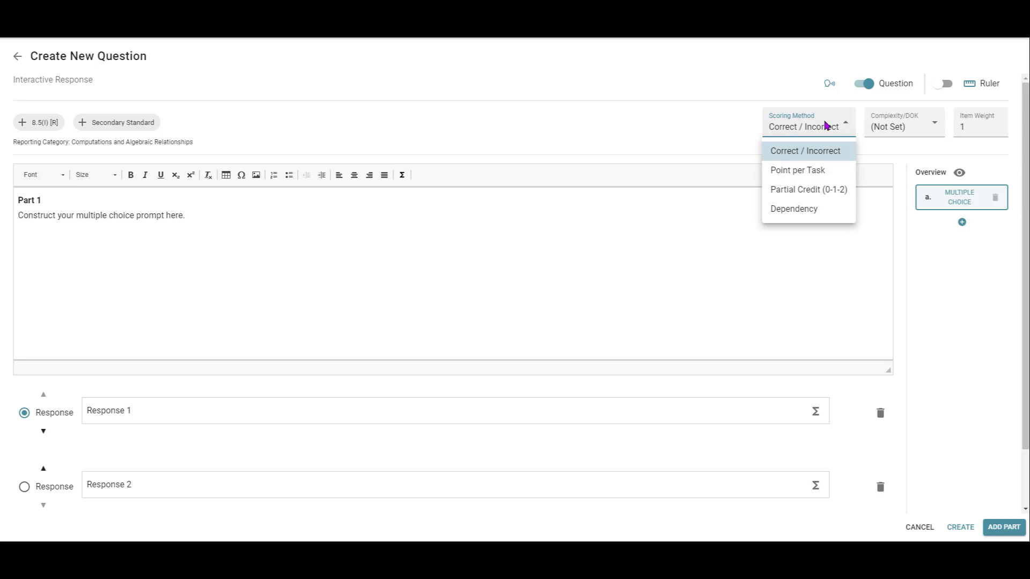
{"action": "left_click", "coordinate": [793, 208]}
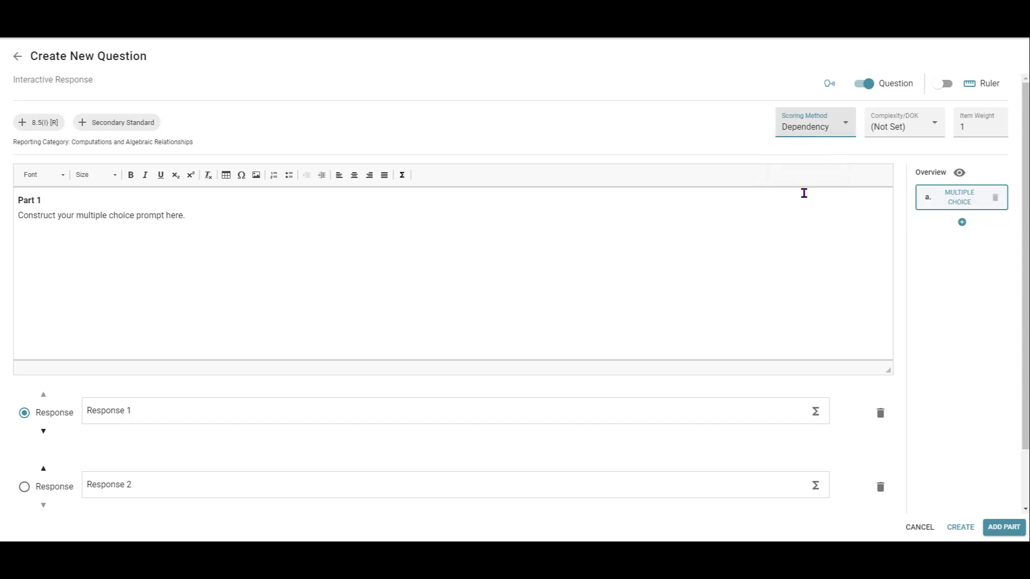
{"action": "left_click", "coordinate": [894, 129]}
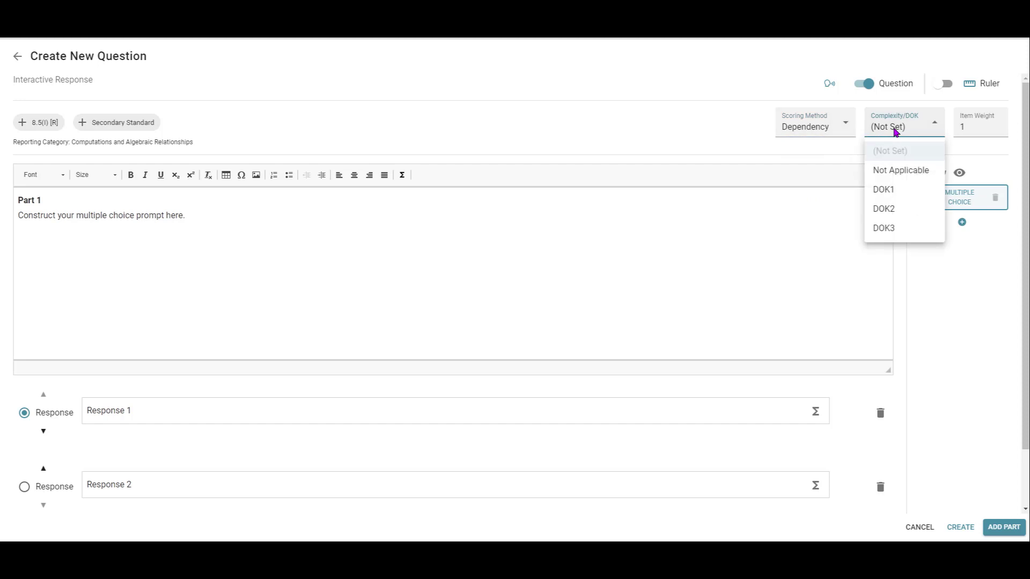
{"action": "left_click", "coordinate": [889, 209]}
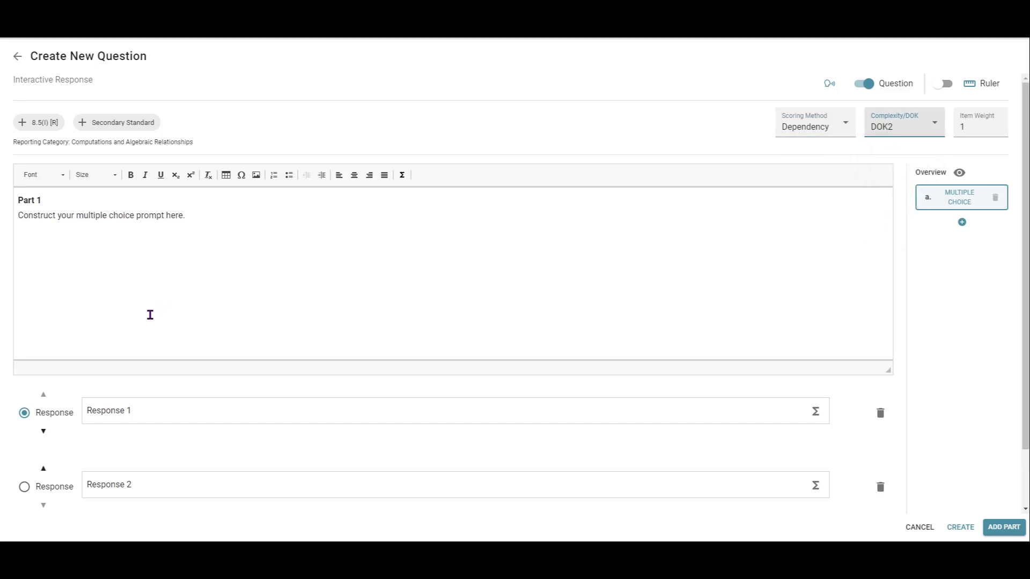
Make room above the Part 1 heading and insert a table with one row and one column there
{"action": "left_click", "coordinate": [20, 201]}
{"action": "key", "text": "Return"}
{"action": "key", "text": "Return"}
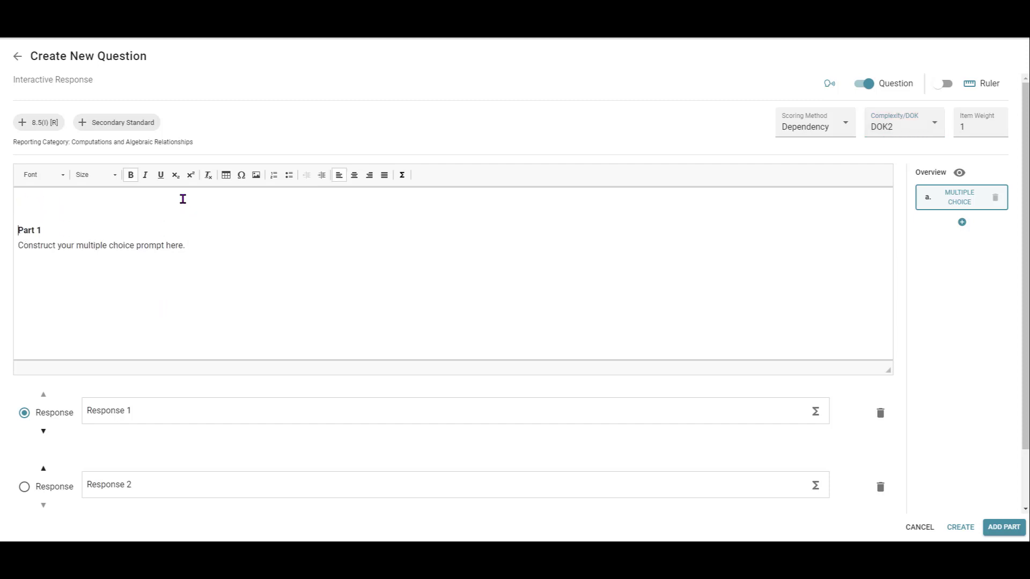
{"action": "left_click", "coordinate": [182, 199]}
{"action": "left_click", "coordinate": [225, 175]}
{"action": "type", "text": "1"}
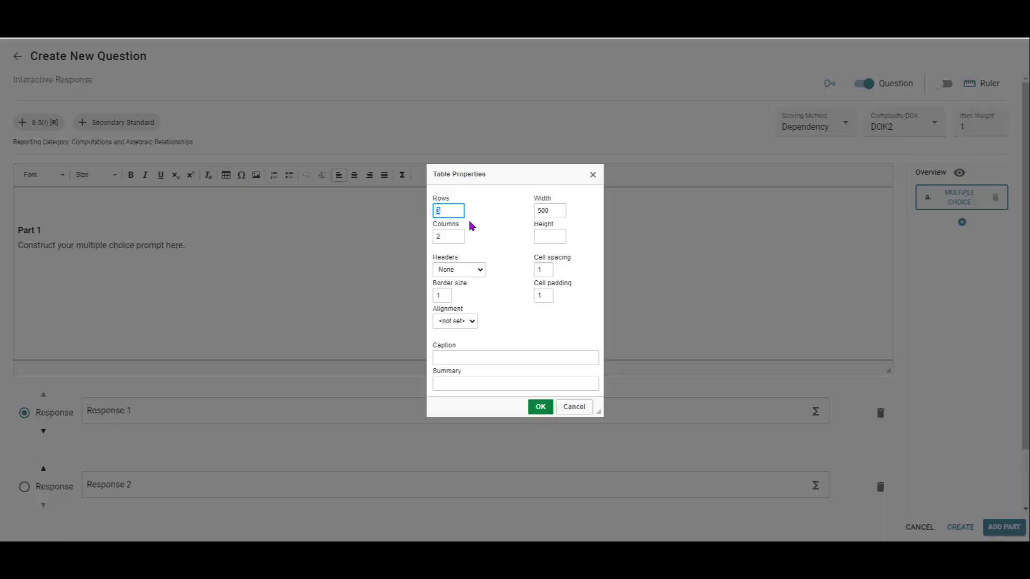
{"action": "double_click", "coordinate": [436, 236]}
{"action": "type", "text": "1"}
{"action": "left_click", "coordinate": [540, 406]}
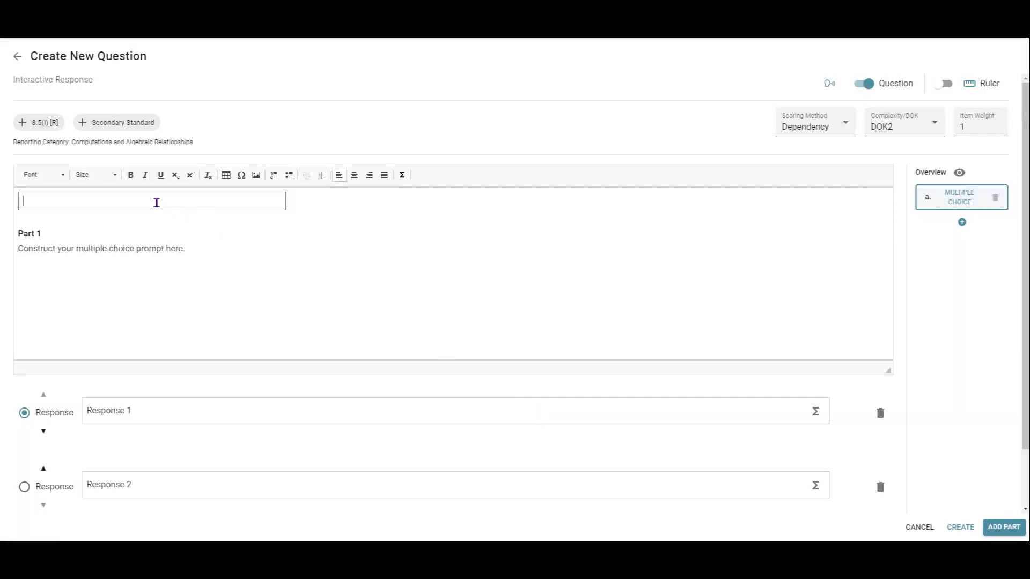
Enter the "Don't Wake the Bear Pet" excerpt in the table and set the Part 1 prompt to "What pet is the excerpt implying you avoided getting?"
{"action": "left_click", "coordinate": [132, 205]}
{"action": "type", "text": "Don't Wake the Bear Pet  Don't forget the reason you got a cat. You liked the idea of your furry friend not jumping up on you and slobbering all over your face the second you walk into a room. Show your cat some respect and return the favor. If your cat is sleeping when you enter the room, don't go nutso and suffocate them with your love."}
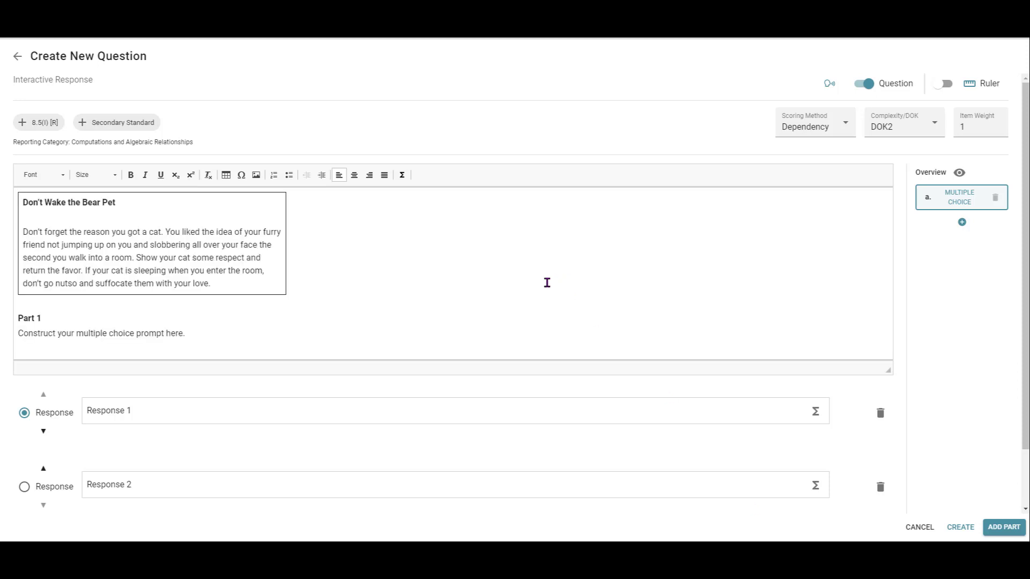
{"action": "scroll", "coordinate": [253, 268], "scroll_direction": "down", "scroll_amount": 1}
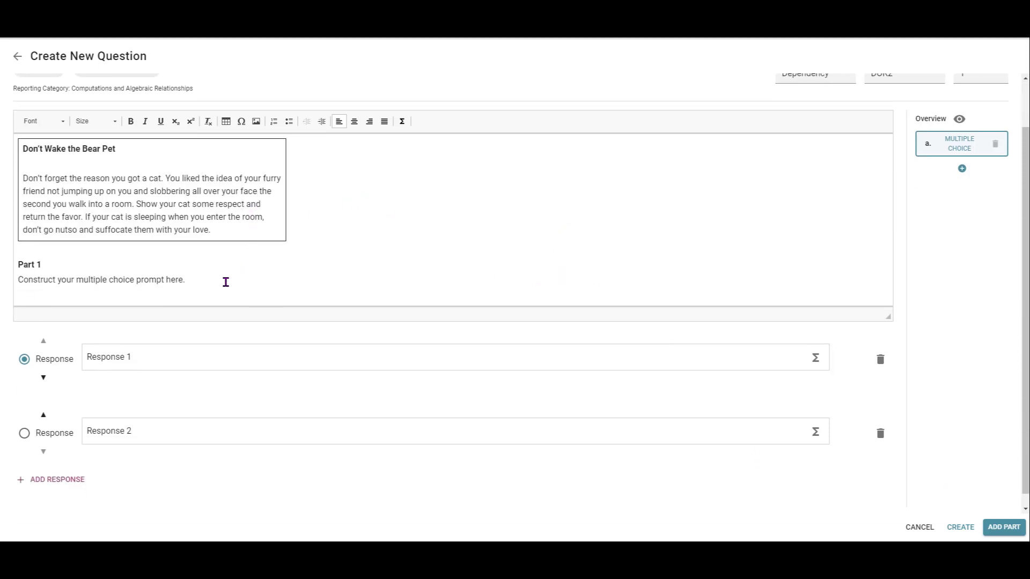
{"action": "left_click_drag", "start_coordinate": [193, 283], "coordinate": [16, 280]}
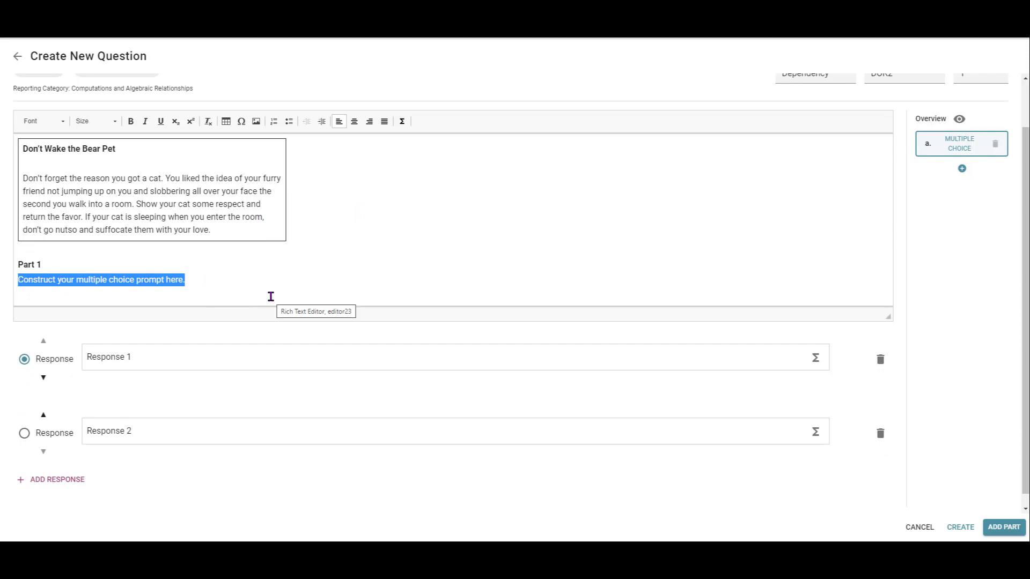
{"action": "type", "text": "What"}
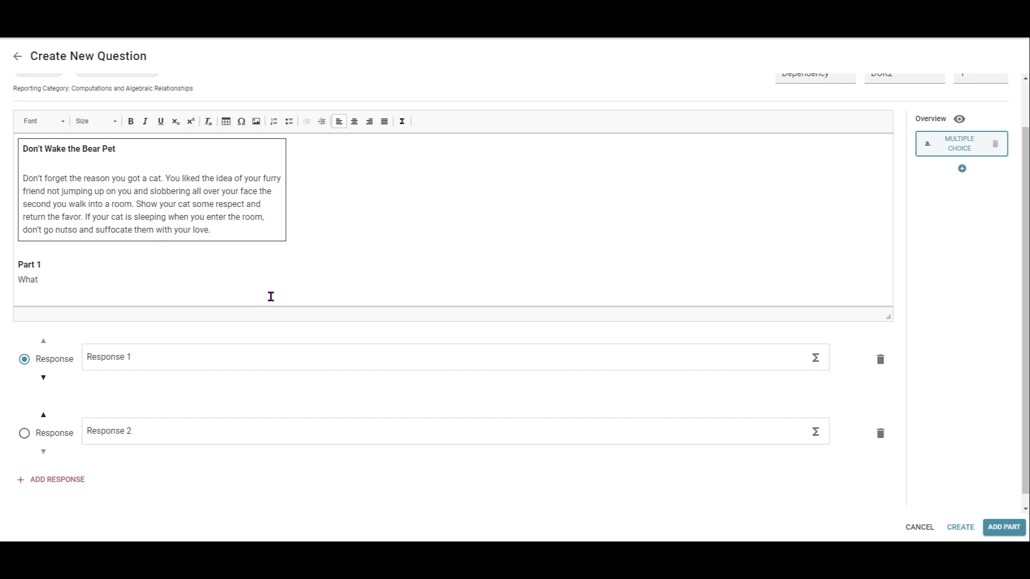
{"action": "type", "text": " pet is the excerpt implying you avoided getting?"}
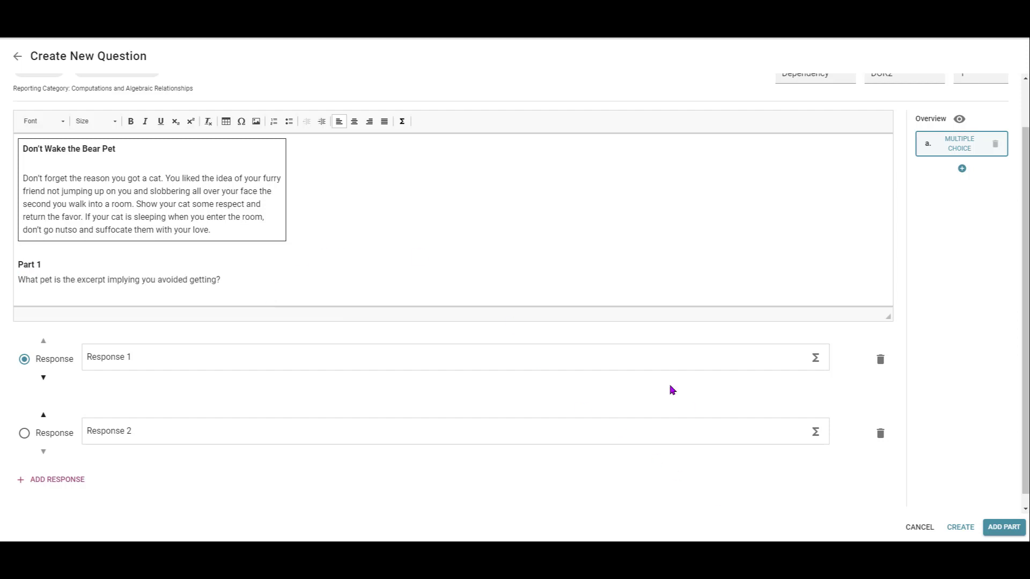
Add two more responses to Part 1, giving it four answer choices
{"action": "scroll", "coordinate": [142, 381], "scroll_direction": "down", "scroll_amount": 1}
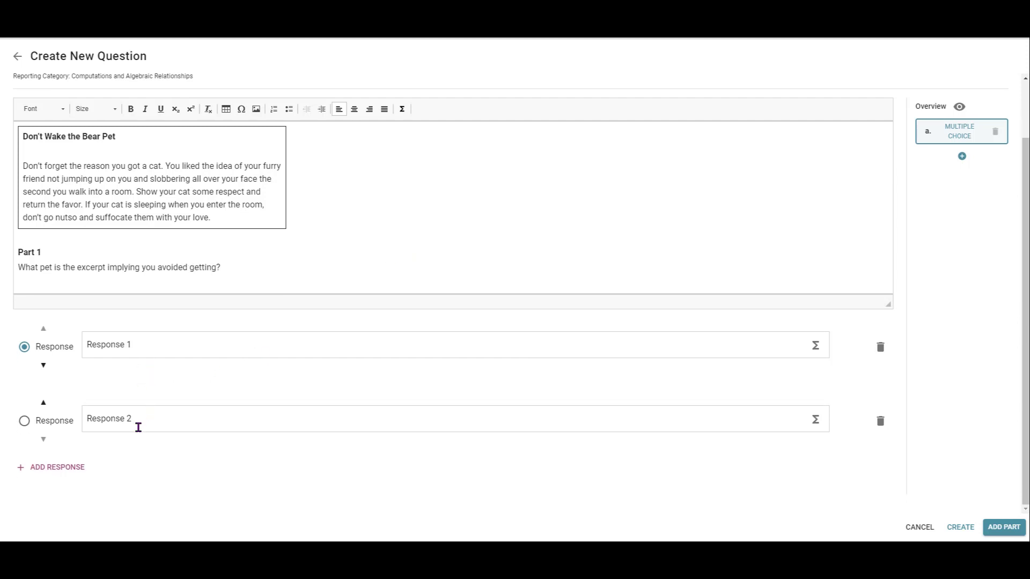
{"action": "left_click", "coordinate": [70, 467]}
{"action": "scroll", "coordinate": [72, 469], "scroll_direction": "down", "scroll_amount": 3}
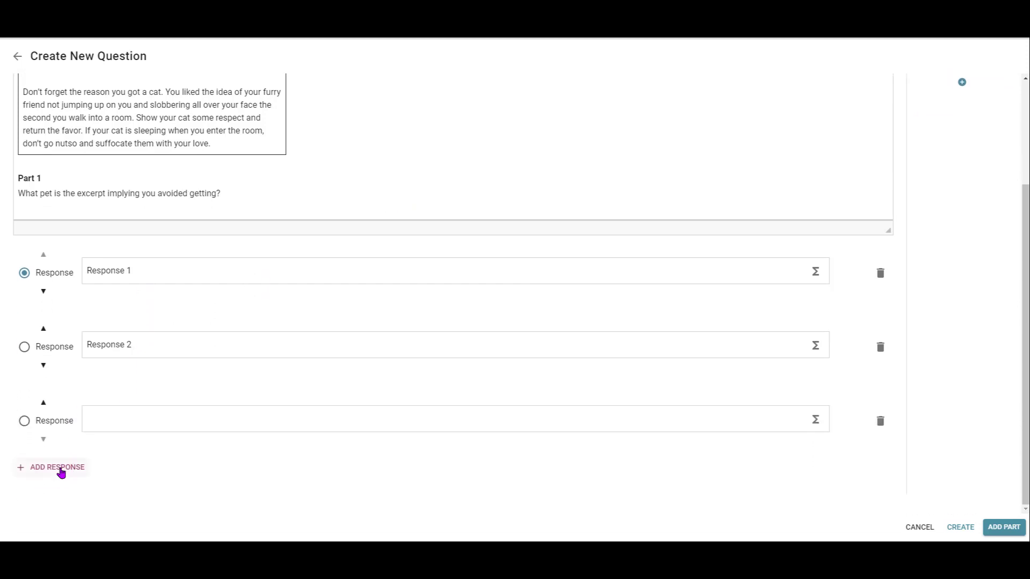
{"action": "left_click", "coordinate": [61, 470]}
{"action": "scroll", "coordinate": [179, 390], "scroll_direction": "down", "scroll_amount": 3}
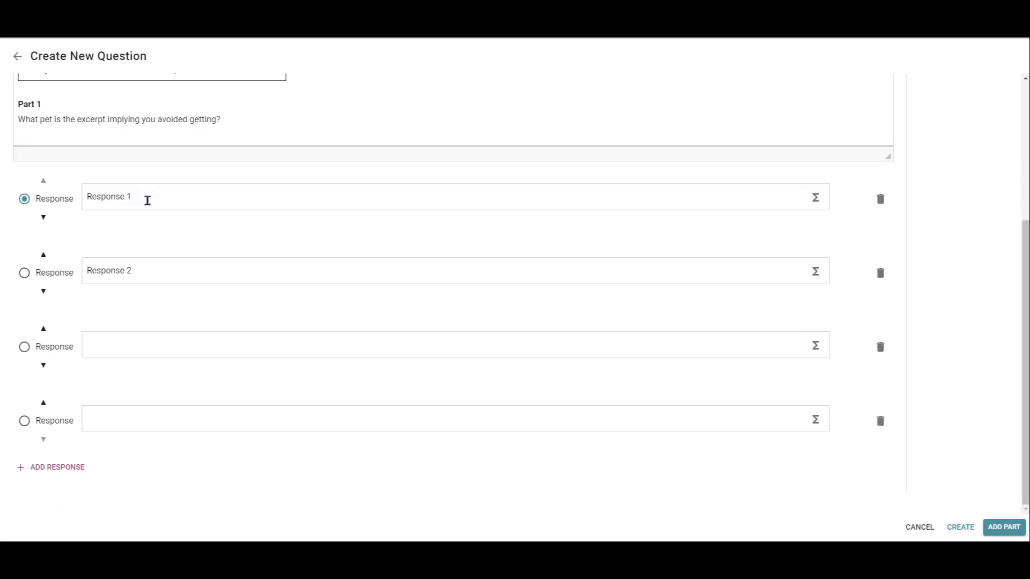
Fill the four Part 1 responses, in order, with Rabbit, Dog, Snake and Gerbil
{"action": "left_click_drag", "start_coordinate": [147, 200], "coordinate": [69, 209]}
{"action": "type", "text": "Rabbit"}
{"action": "left_click_drag", "start_coordinate": [128, 272], "coordinate": [73, 283]}
{"action": "type", "text": "Dog"}
{"action": "left_click", "coordinate": [95, 353]}
{"action": "type", "text": "Snake"}
{"action": "left_click", "coordinate": [127, 418]}
{"action": "type", "text": "Gerbil"}
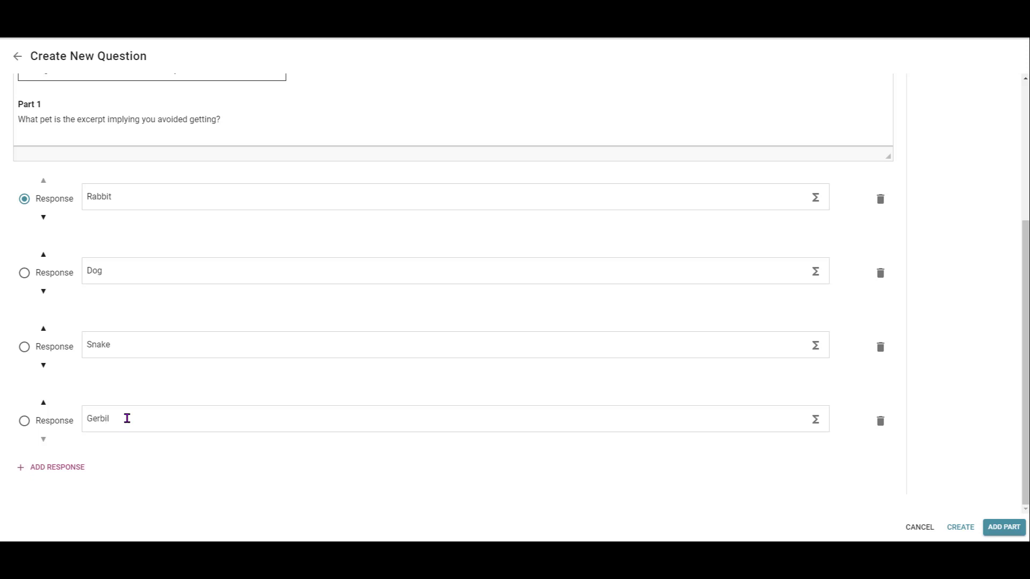
Mark Dog as the correct answer for Part 1
{"action": "scroll", "coordinate": [127, 418], "scroll_direction": "up", "scroll_amount": 4}
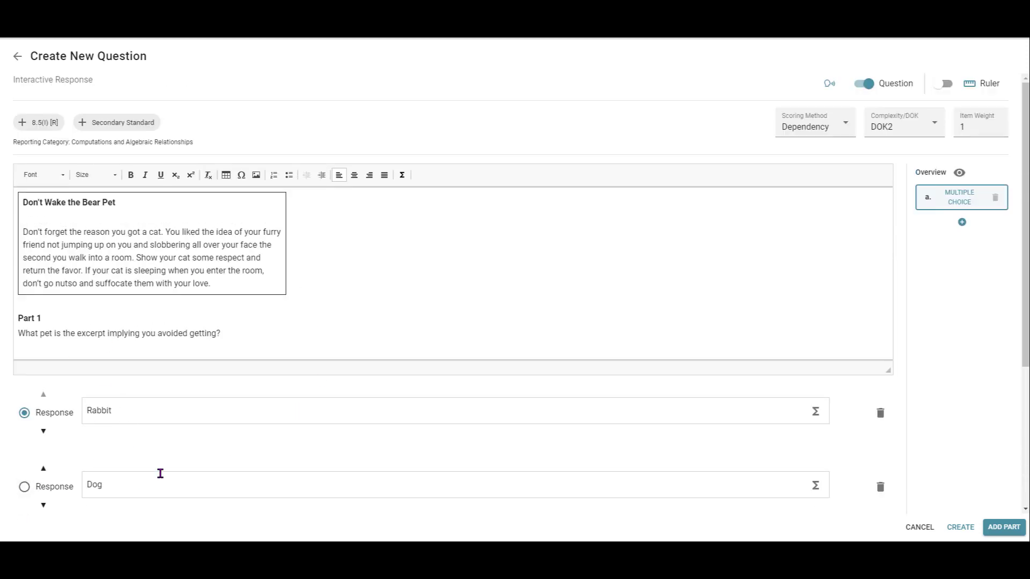
{"action": "scroll", "coordinate": [159, 473], "scroll_direction": "down", "scroll_amount": 1}
{"action": "left_click", "coordinate": [25, 433]}
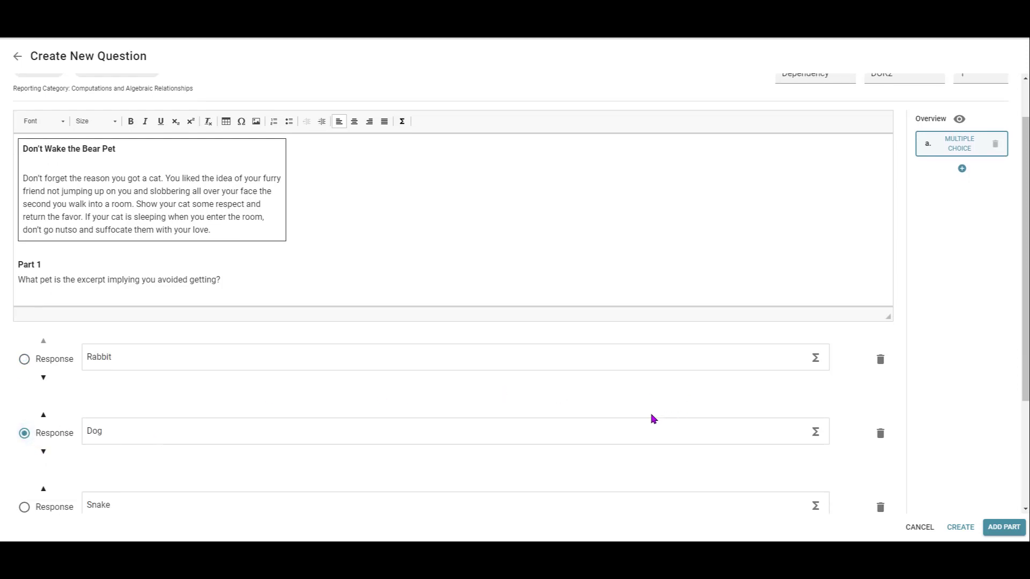
Add a second Multiple Choice part with the prompt "Which statement from the excerpt provides evidence for the answer to Part 1?"
{"action": "scroll", "coordinate": [652, 419], "scroll_direction": "up", "scroll_amount": 1}
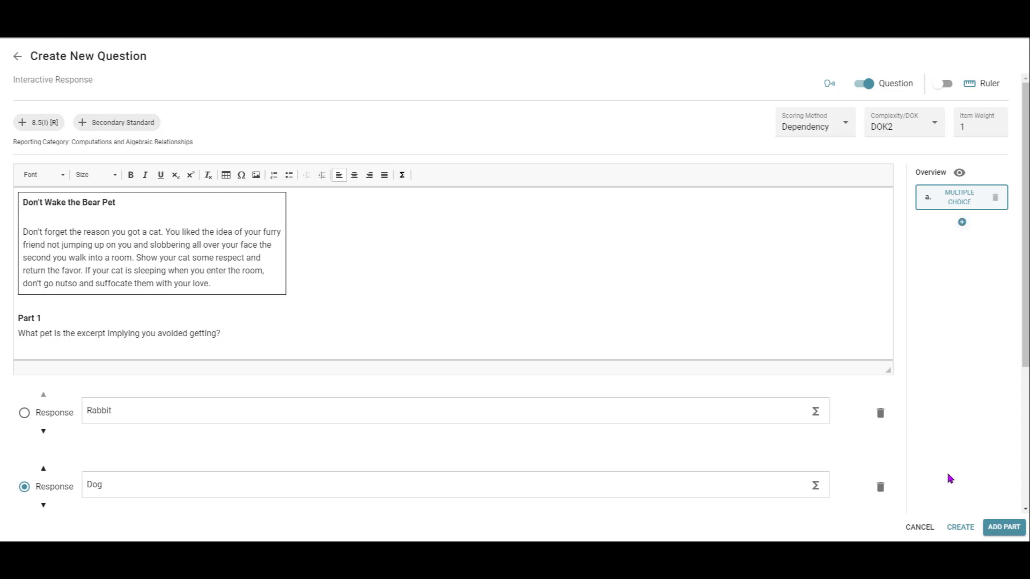
{"action": "left_click", "coordinate": [1005, 532]}
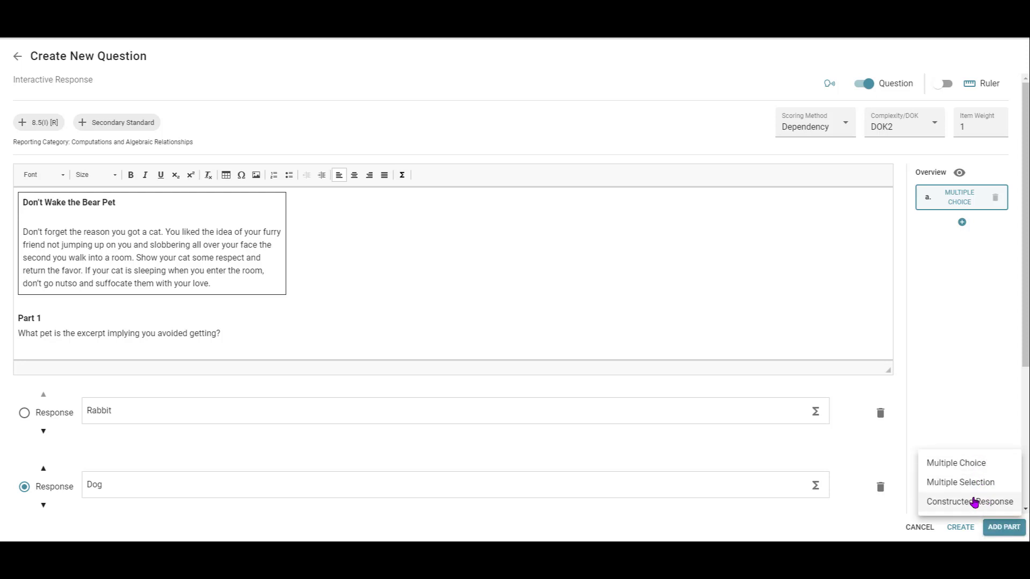
{"action": "left_click", "coordinate": [967, 468]}
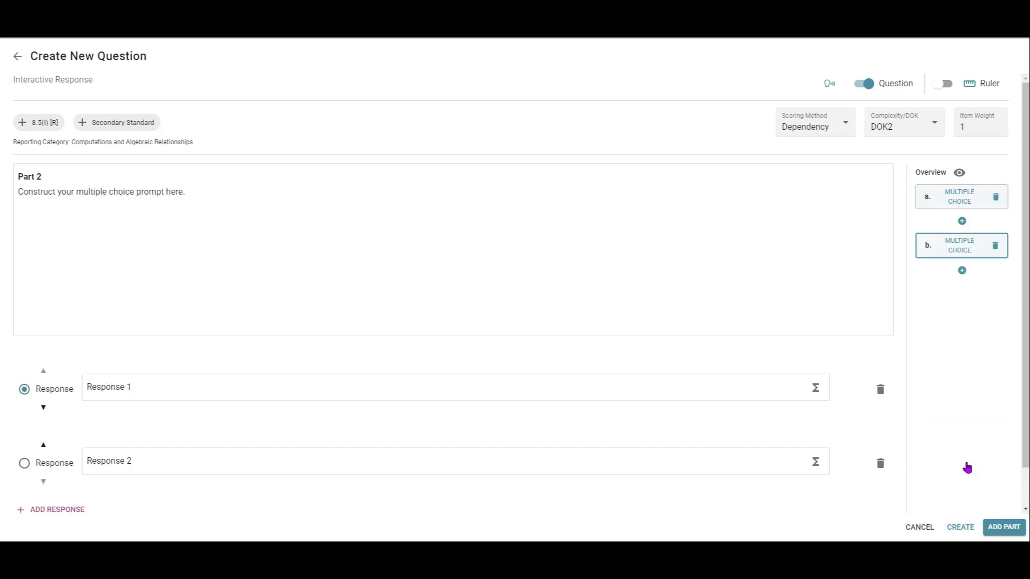
{"action": "left_click", "coordinate": [20, 196]}
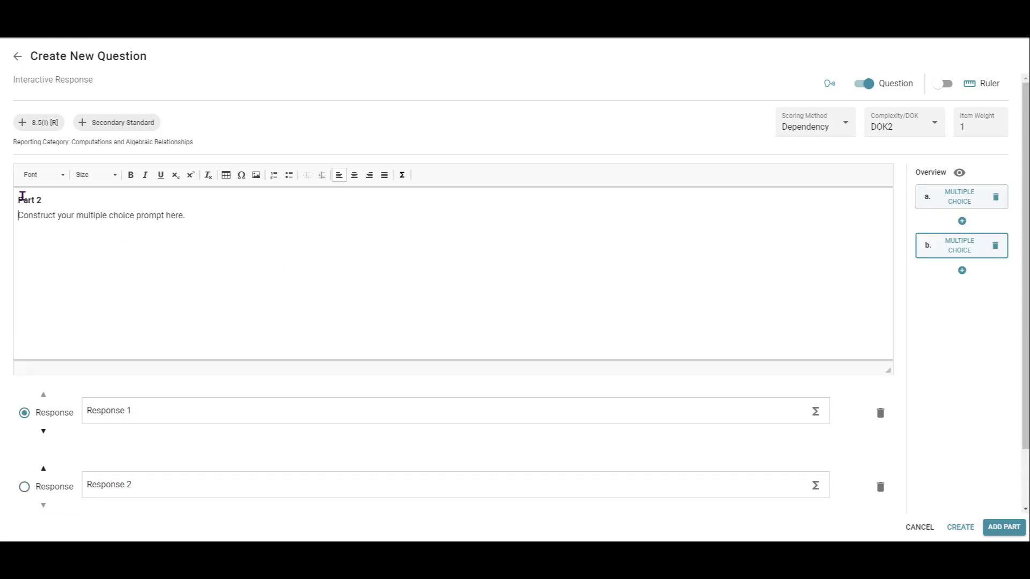
{"action": "left_click_drag", "start_coordinate": [18, 200], "coordinate": [185, 221]}
{"action": "type", "text": "Which statement from the excerpt provides evidence for the answer to Part 1?"}
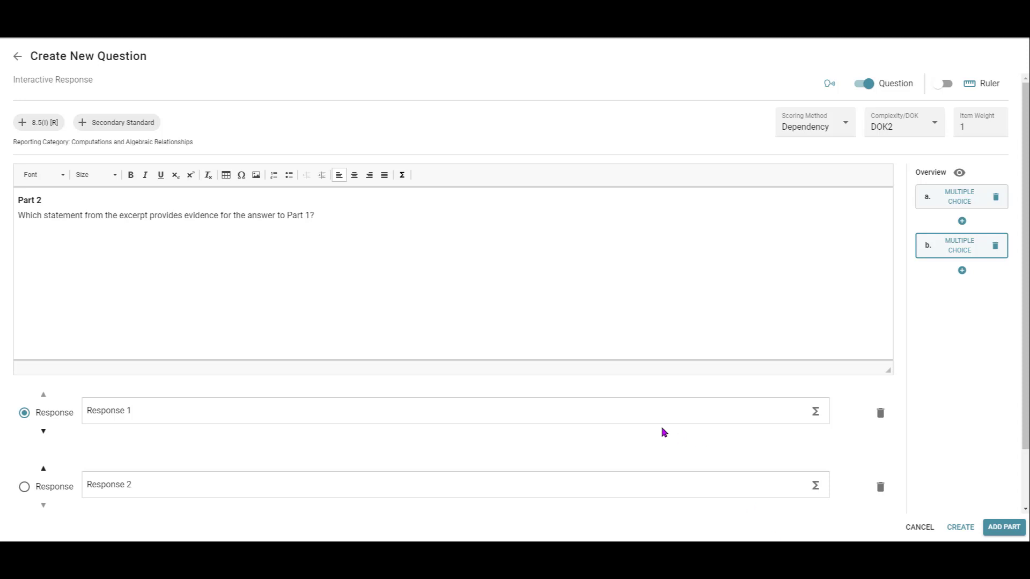
Add two more responses to Part 2, giving it four answer choices
{"action": "scroll", "coordinate": [662, 431], "scroll_direction": "down", "scroll_amount": 2}
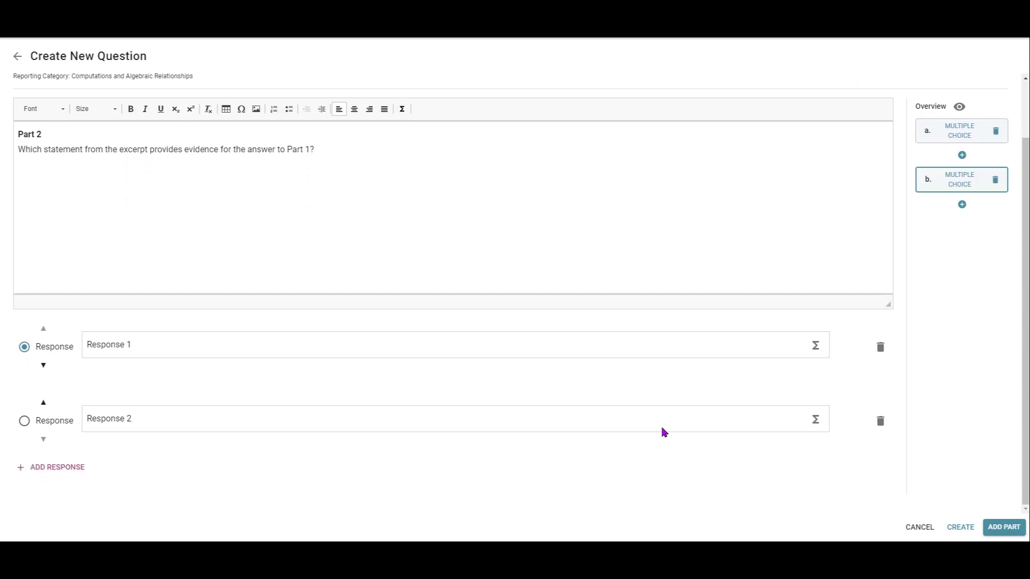
{"action": "left_click", "coordinate": [83, 468]}
{"action": "scroll", "coordinate": [225, 413], "scroll_direction": "down", "scroll_amount": 2}
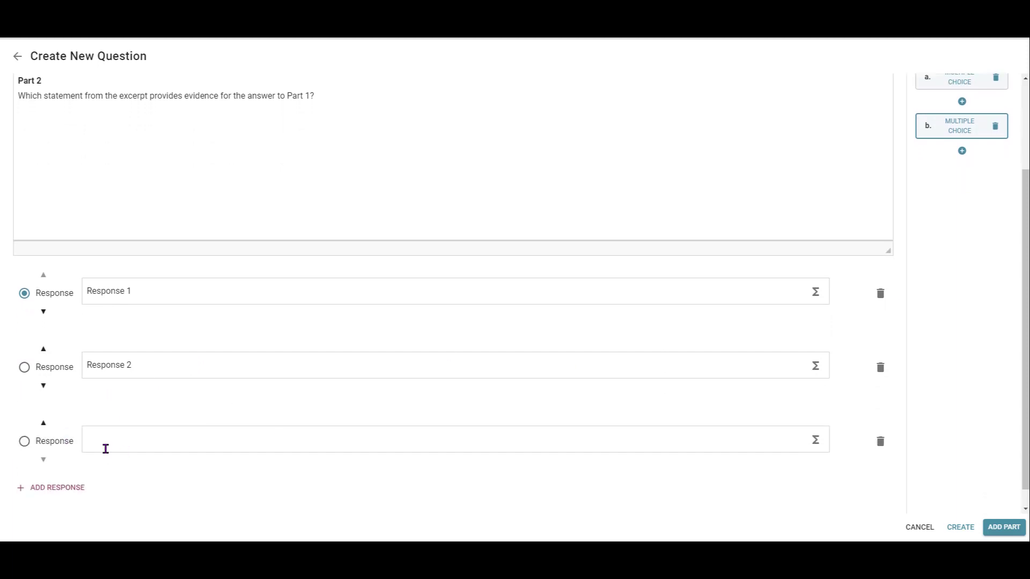
{"action": "left_click", "coordinate": [78, 487]}
{"action": "scroll", "coordinate": [291, 354], "scroll_direction": "down", "scroll_amount": 2}
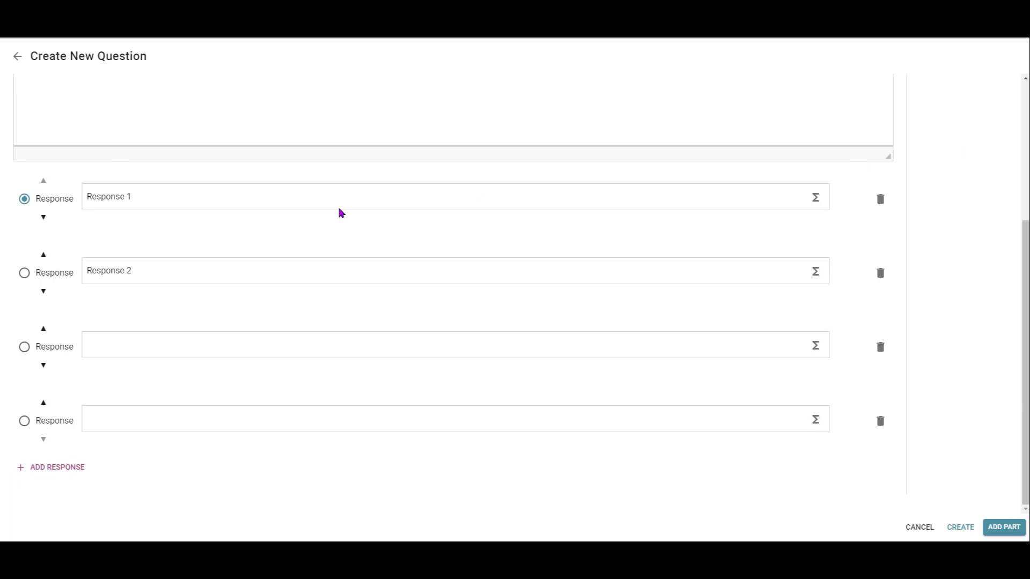
Fill the four Part 2 responses with the excerpt's four sentences in order, starting with "Don't forget the reason you got a cat."
{"action": "left_click_drag", "start_coordinate": [131, 197], "coordinate": [66, 206]}
{"action": "type", "text": "Don't forget the reason you got a cat"}
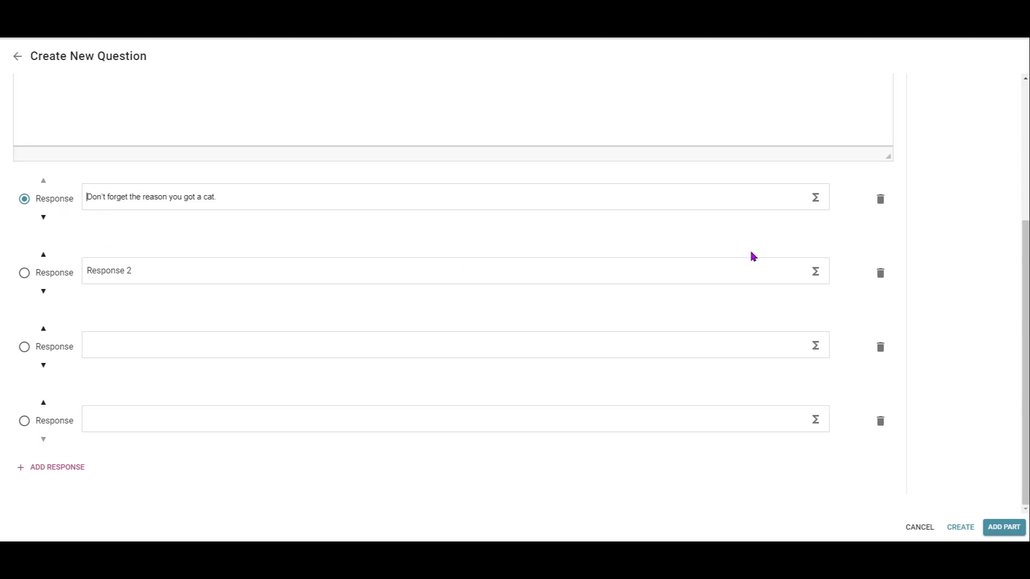
{"action": "left_click_drag", "start_coordinate": [193, 270], "coordinate": [87, 277]}
{"action": "key", "text": "BackSpace"}
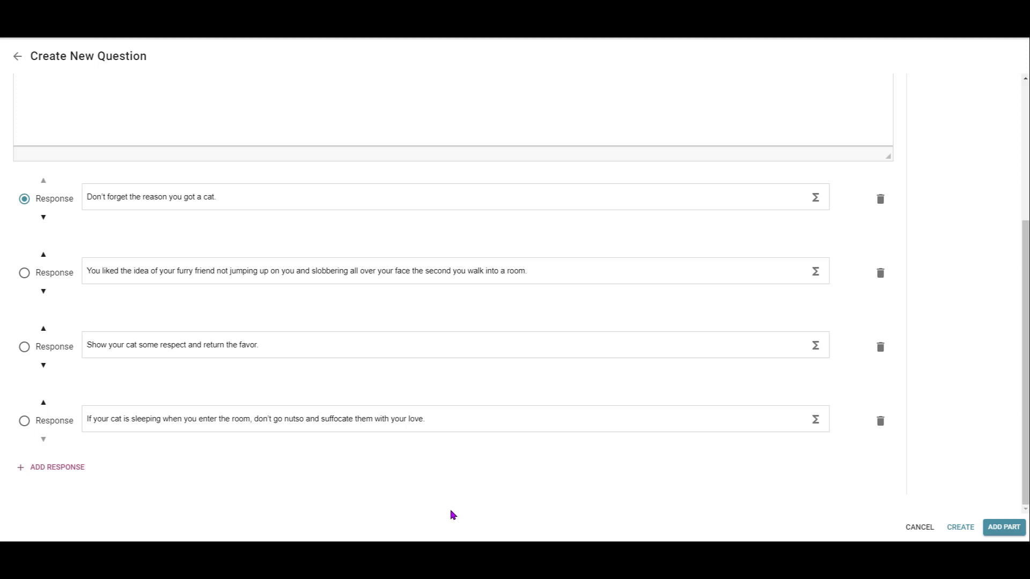
Mark the "You liked the idea of your furry friend not jumping up on you" statement as Part 2's correct answer and create the question
{"action": "scroll", "coordinate": [452, 514], "scroll_direction": "up", "scroll_amount": 1}
{"action": "scroll", "coordinate": [333, 414], "scroll_direction": "up", "scroll_amount": 3}
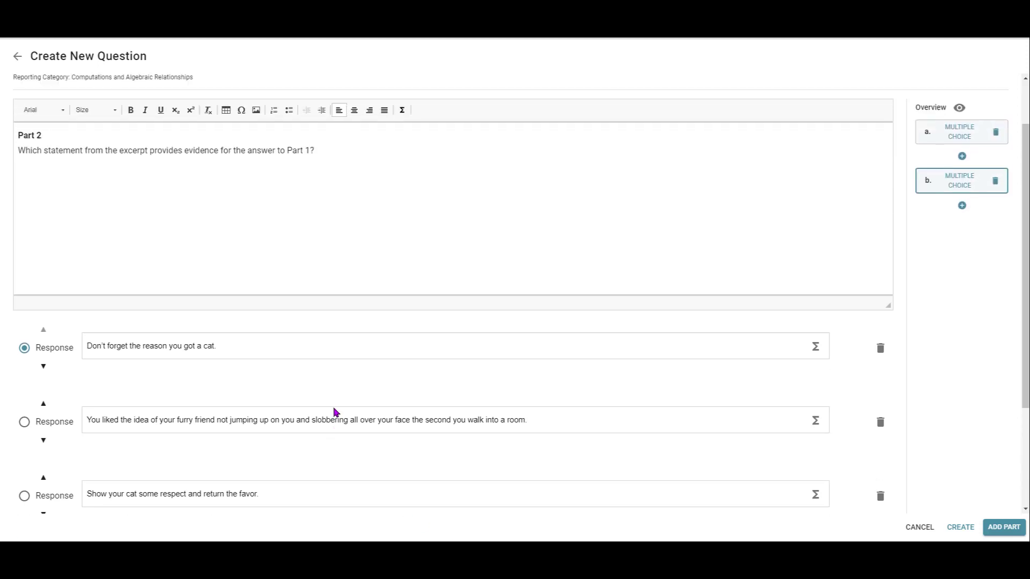
{"action": "scroll", "coordinate": [203, 407], "scroll_direction": "down", "scroll_amount": 2}
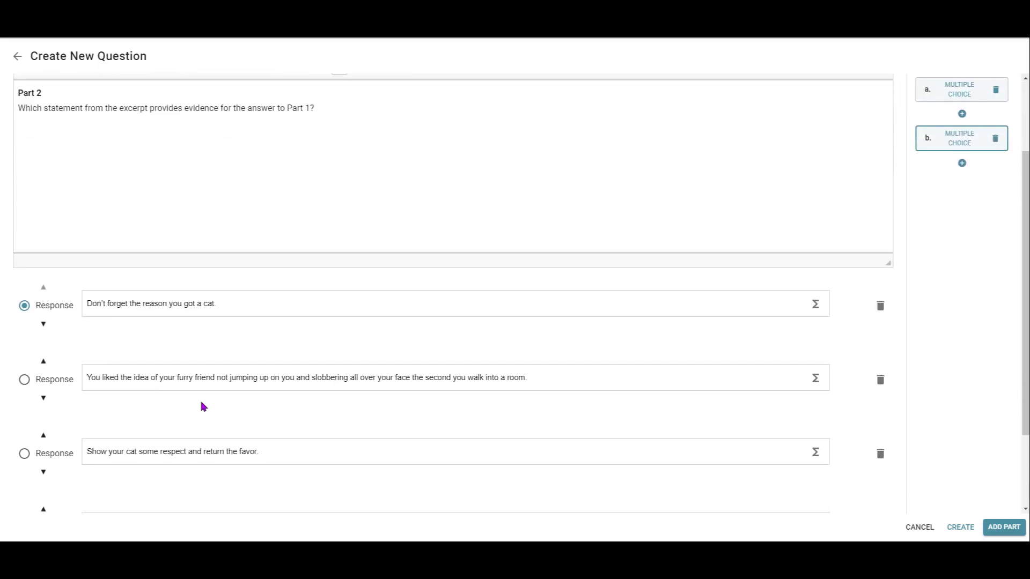
{"action": "left_click", "coordinate": [24, 381]}
{"action": "scroll", "coordinate": [970, 367], "scroll_direction": "up", "scroll_amount": 2}
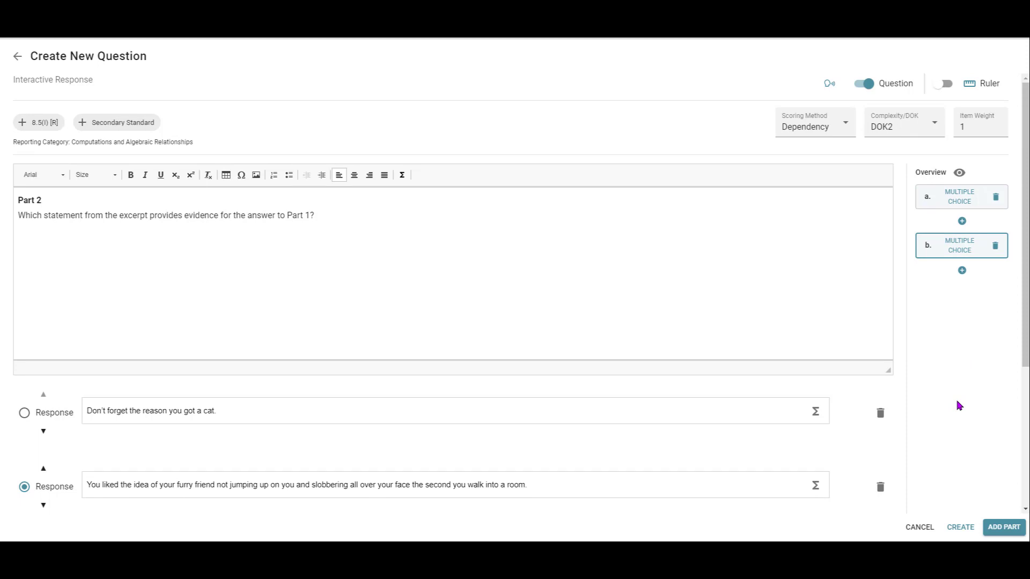
{"action": "left_click", "coordinate": [960, 528]}
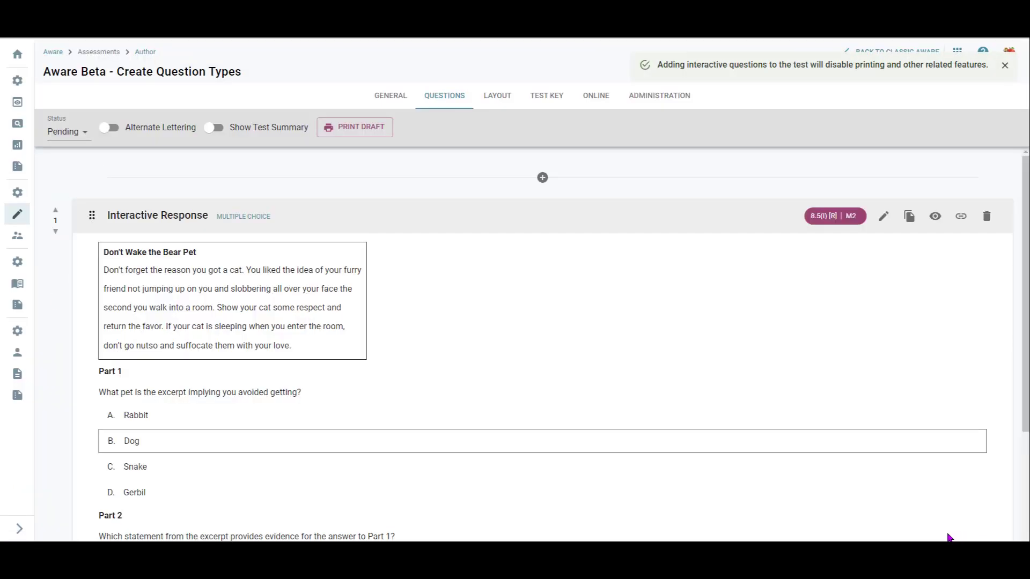
Preview the new Interactive Response question as an online test and look through both parts
{"action": "left_click", "coordinate": [936, 217]}
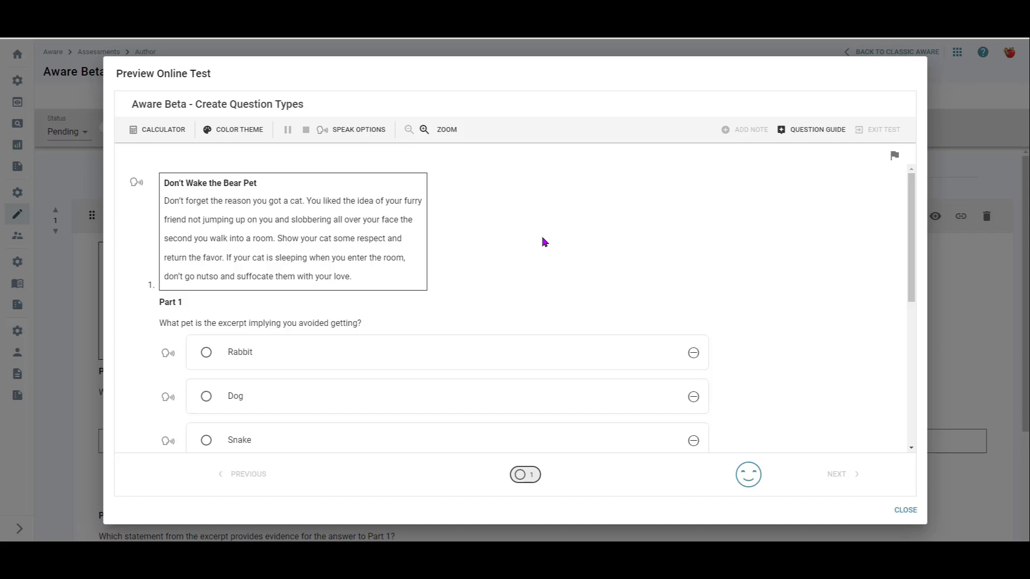
{"action": "scroll", "coordinate": [547, 253], "scroll_direction": "down", "scroll_amount": 5}
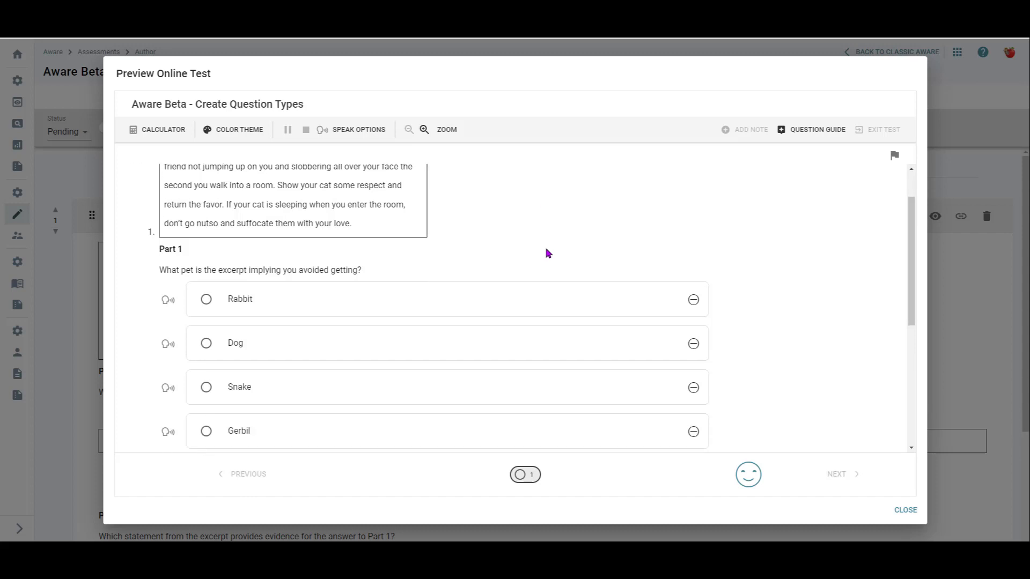
{"action": "scroll", "coordinate": [546, 253], "scroll_direction": "down", "scroll_amount": 1}
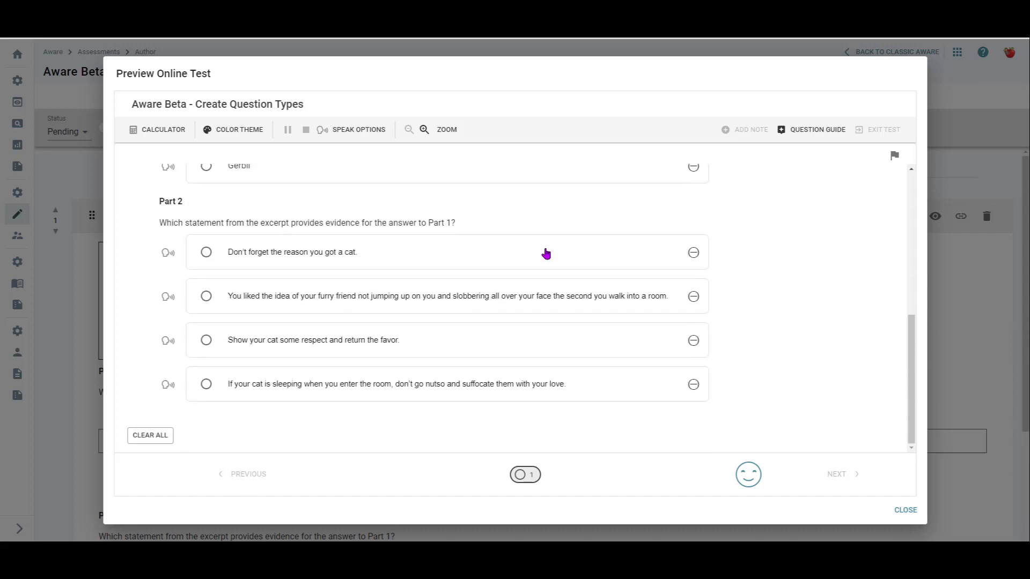